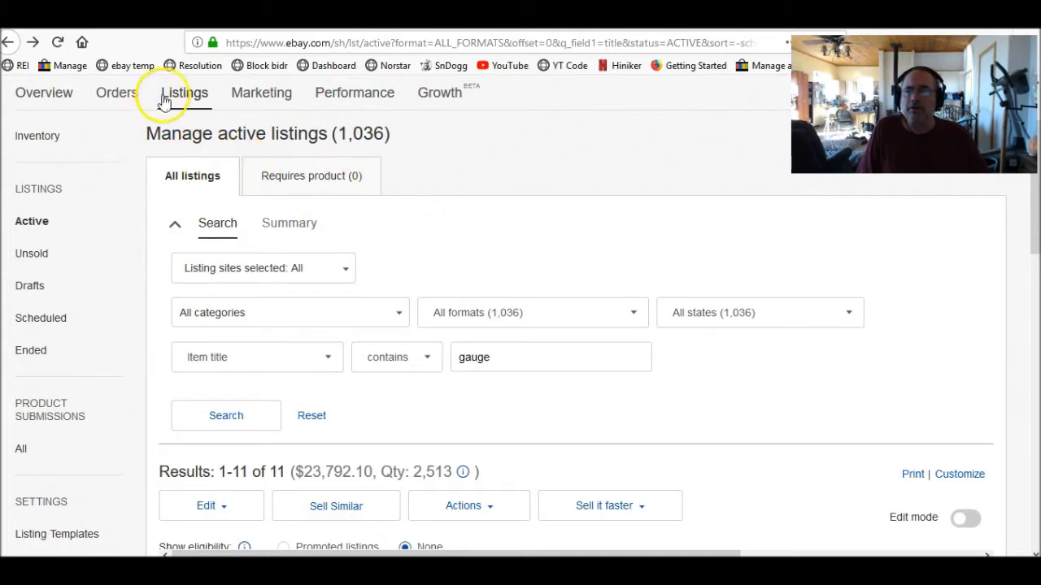
Filter active listings to titles containing 'gauge', narrowing 1,036 listings to 11 results.
mouse_move(191, 97)
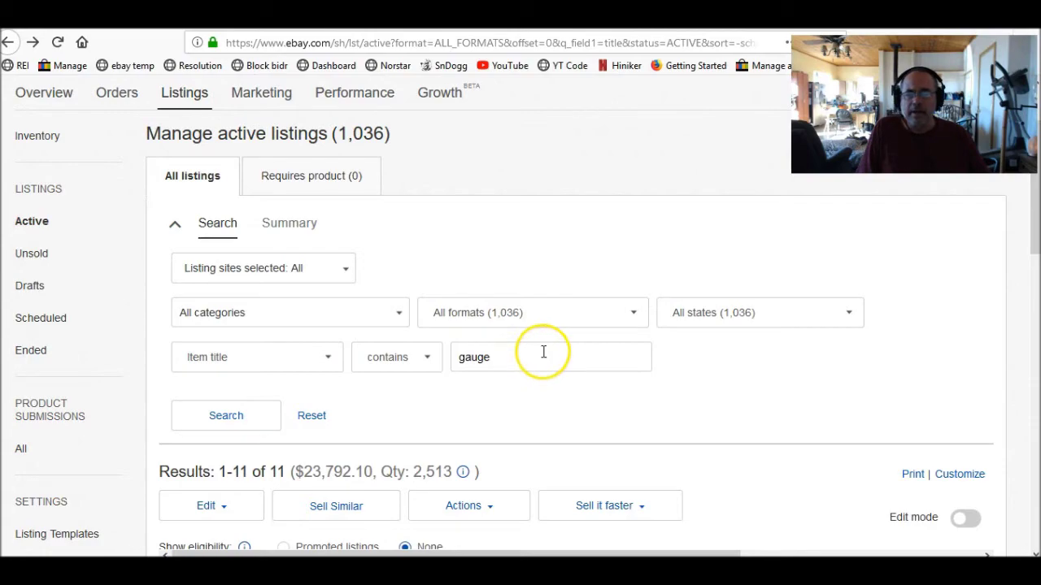
scroll(541, 354, down, 1)
scroll(543, 354, down, 6)
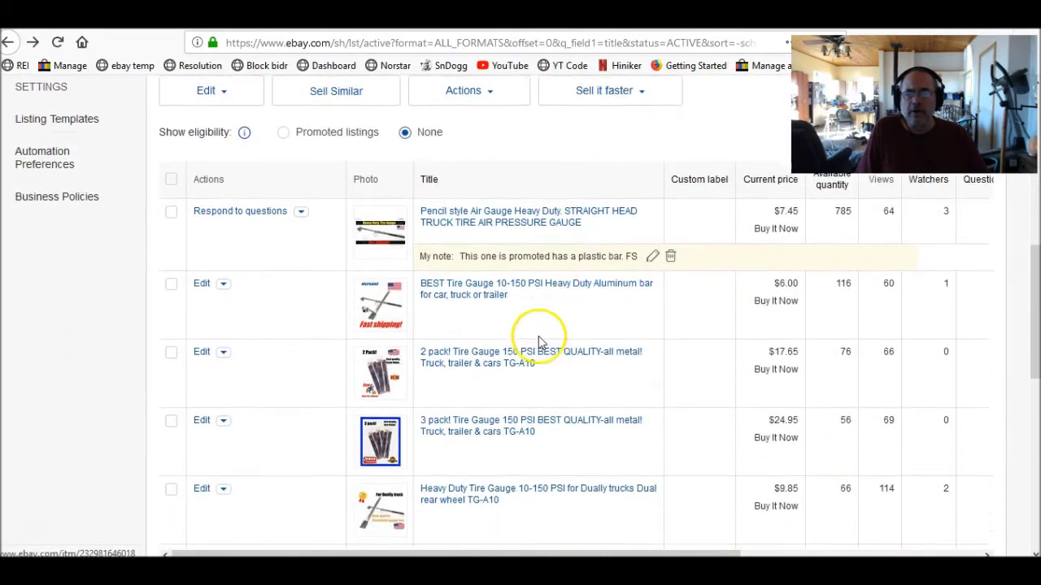
scroll(537, 342, down, 5)
scroll(536, 350, up, 5)
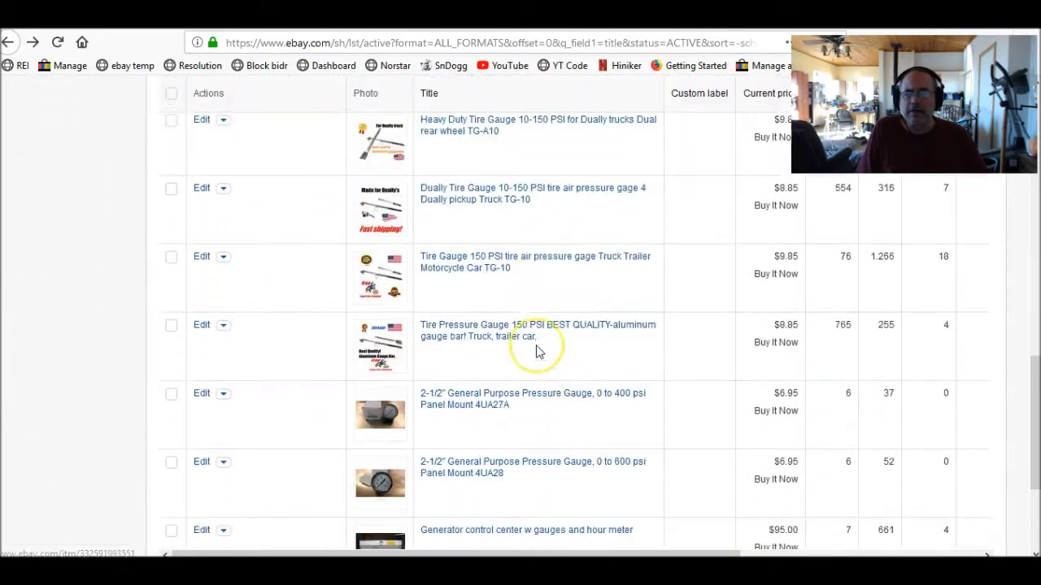
scroll(537, 351, up, 4)
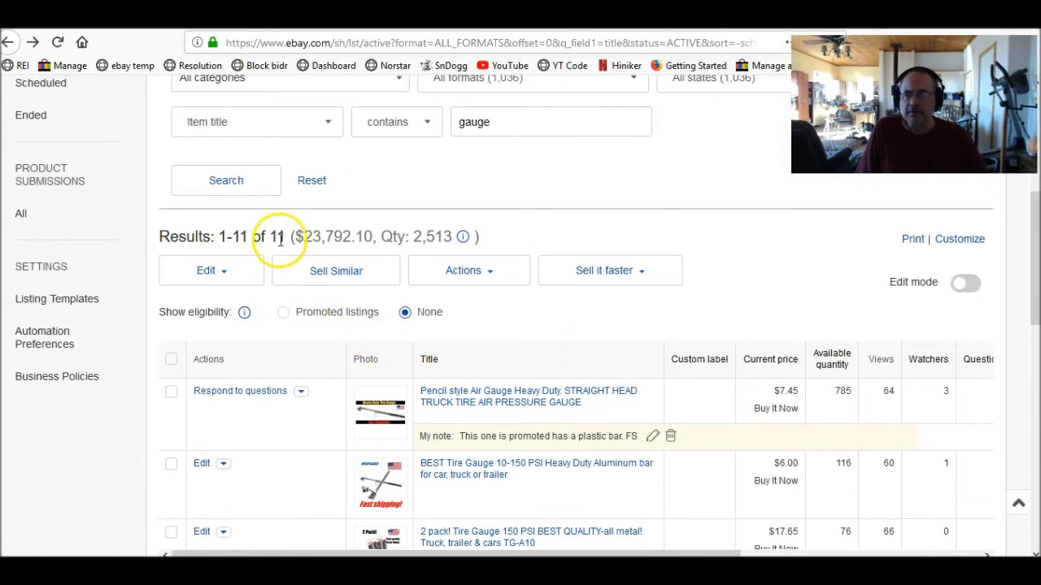
Select all 11 gauge listings, re-ticking the BEST Tire Gauge, 2 pack and 3 pack rows.
click(171, 362)
scroll(260, 431, down, 3)
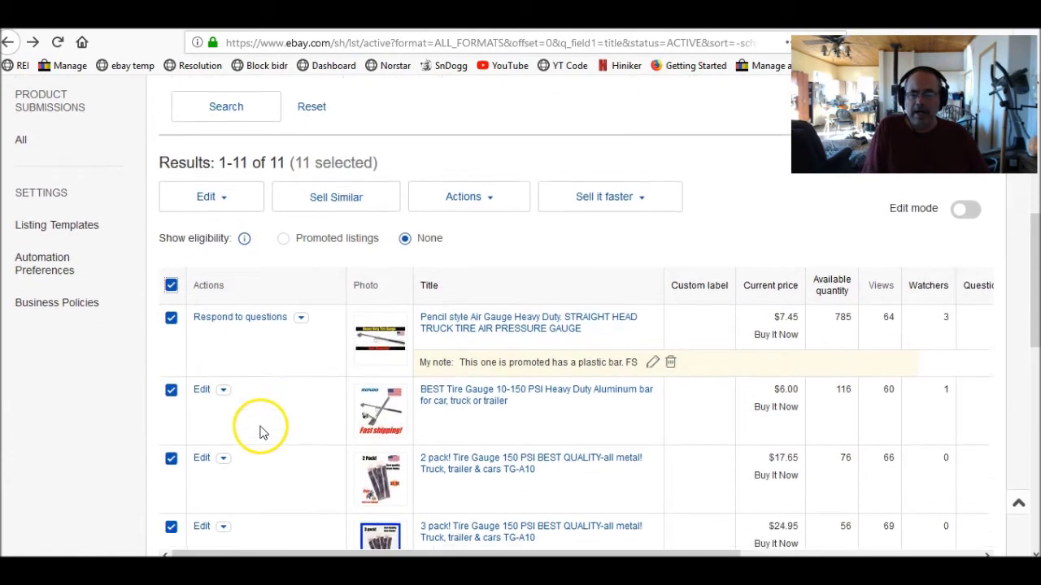
scroll(252, 423, down, 2)
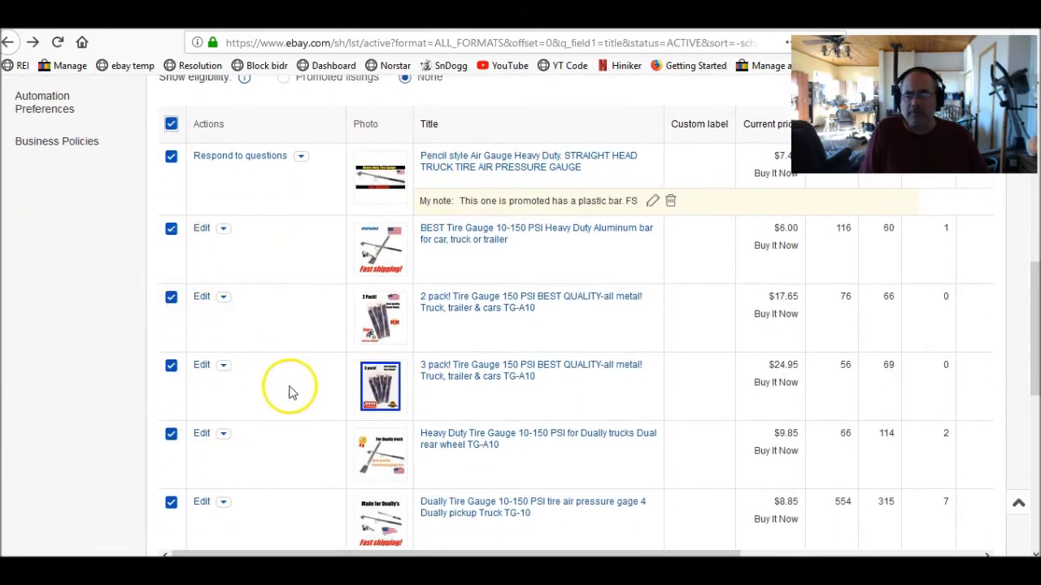
scroll(293, 394, down, 2)
scroll(284, 395, up, 3)
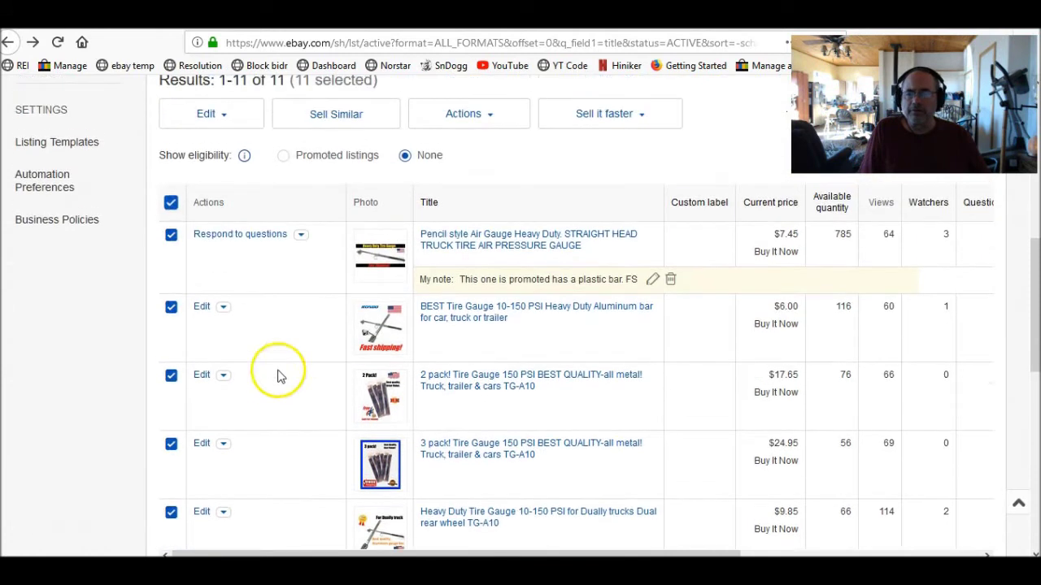
click(171, 306)
click(170, 376)
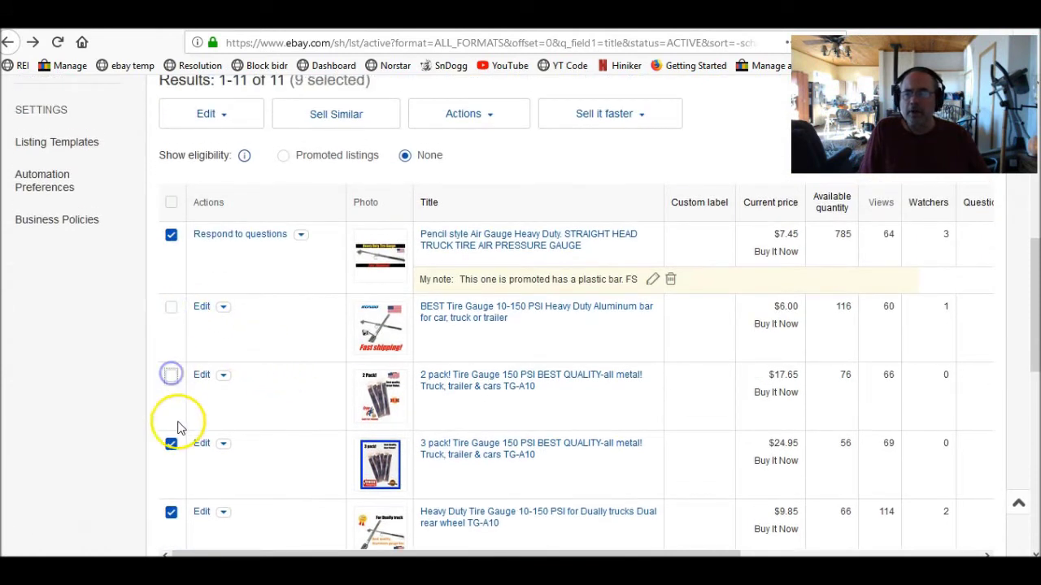
click(171, 444)
click(171, 447)
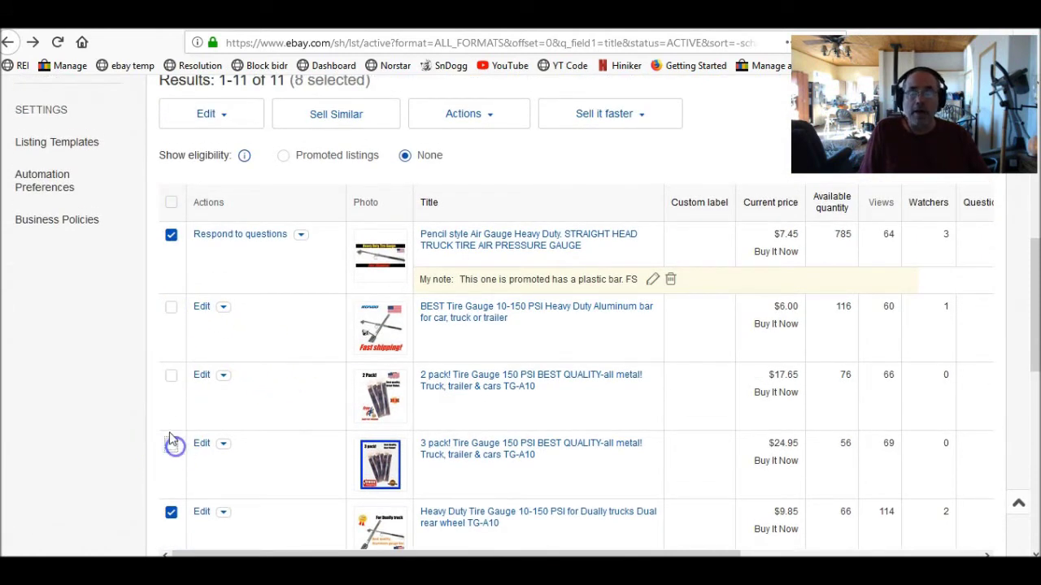
click(170, 376)
click(170, 307)
scroll(195, 321, up, 2)
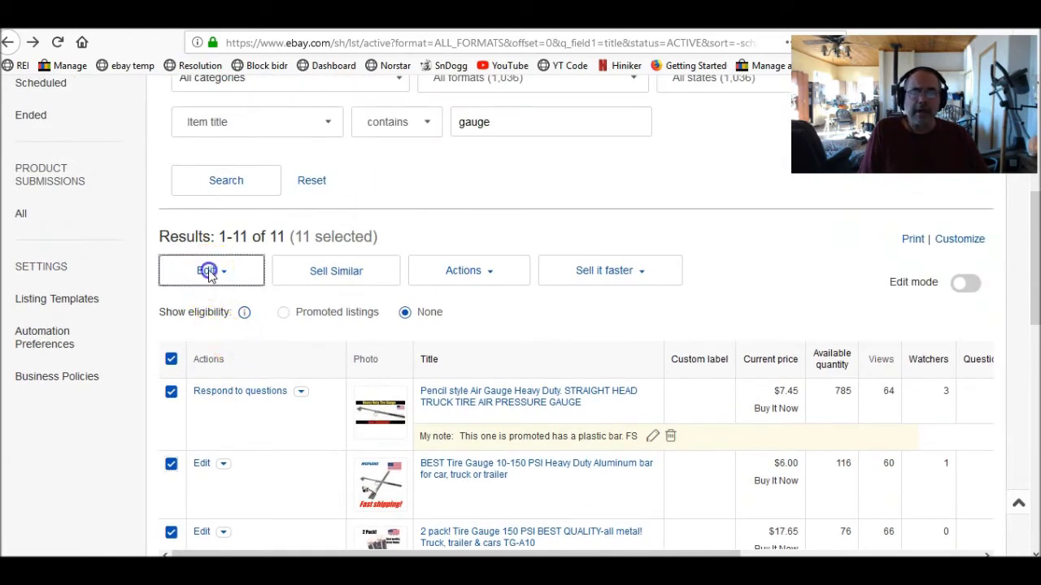
Open the 11 selected listings via Edit selected and scroll the grid to the Title column.
click(209, 275)
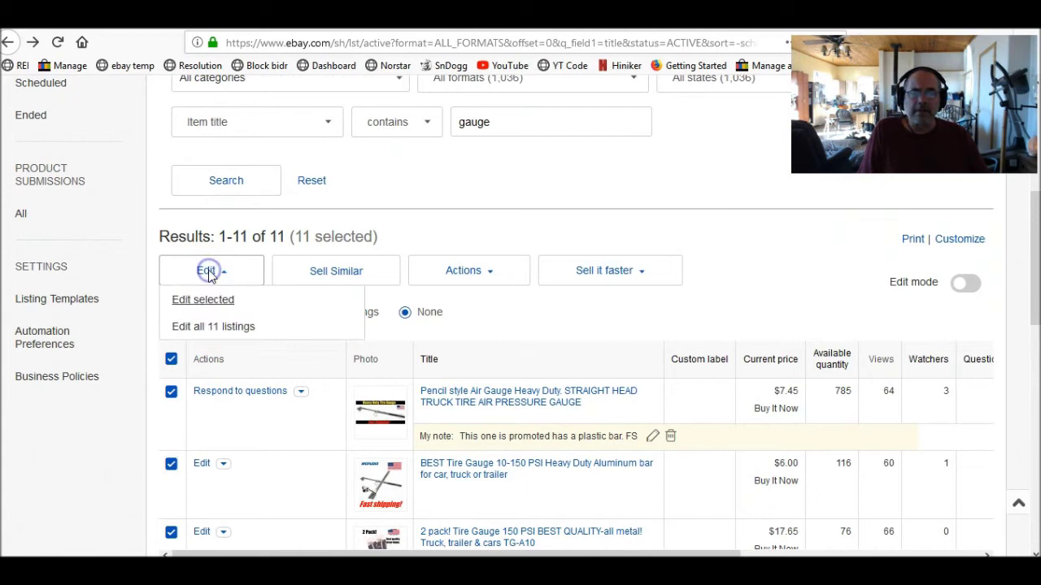
click(209, 329)
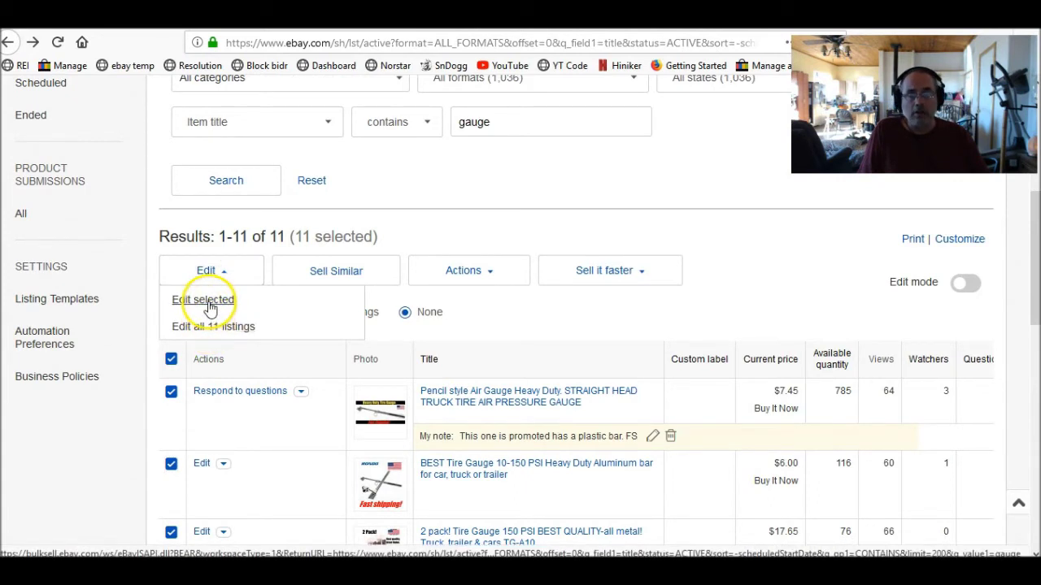
click(209, 301)
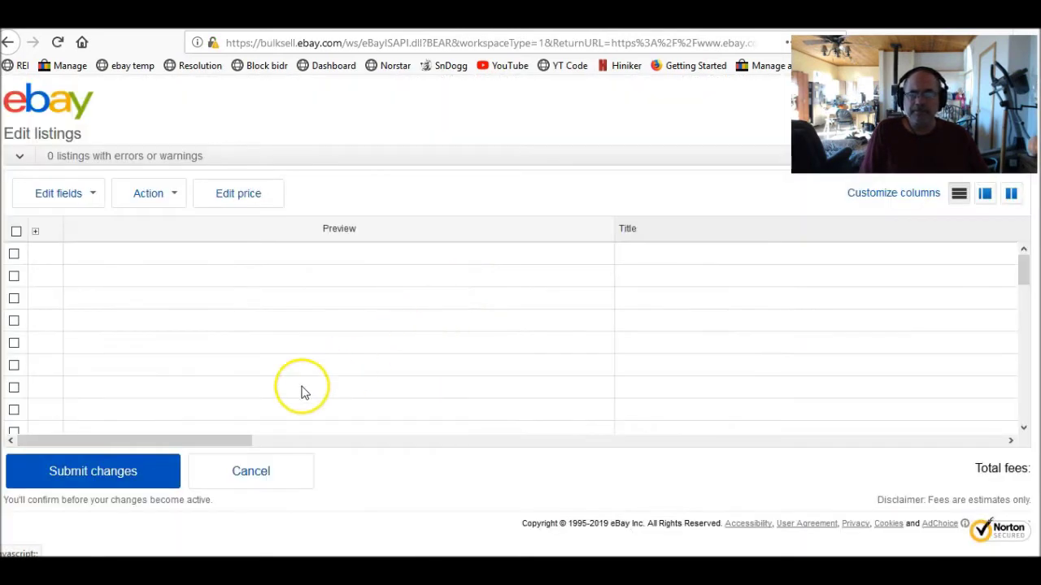
drag(216, 441, 351, 468)
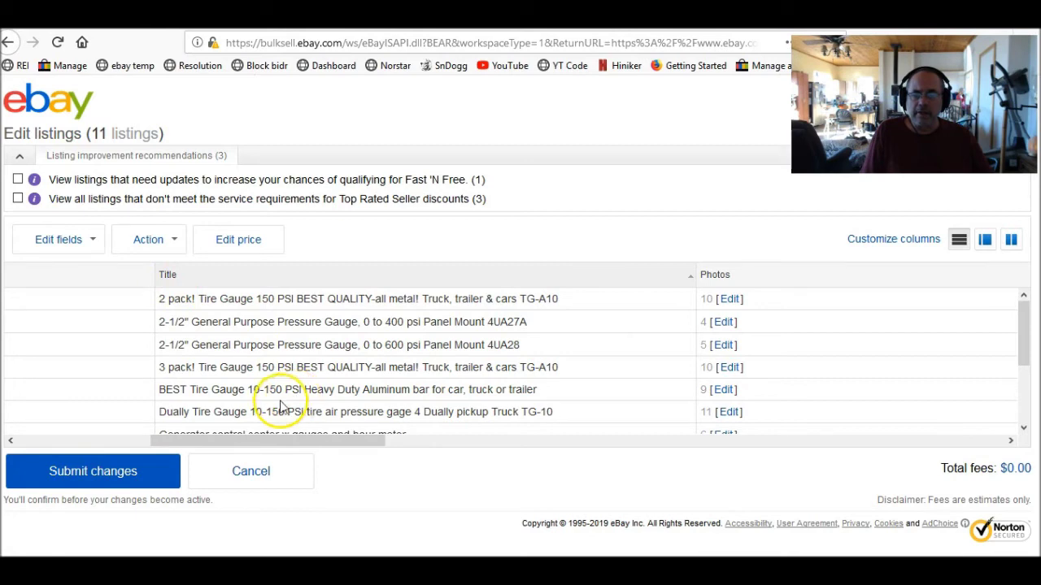
drag(314, 441, 317, 485)
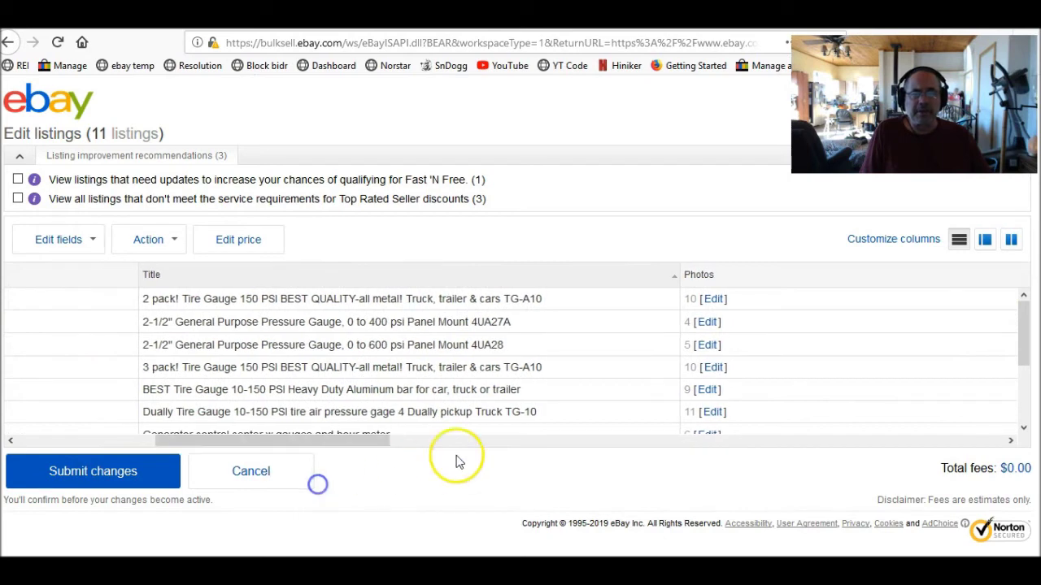
Edit titles of the 2 pack, 0–400 psi, 0–600 psi, 3 pack and BEST Tire Gauge listings.
click(564, 300)
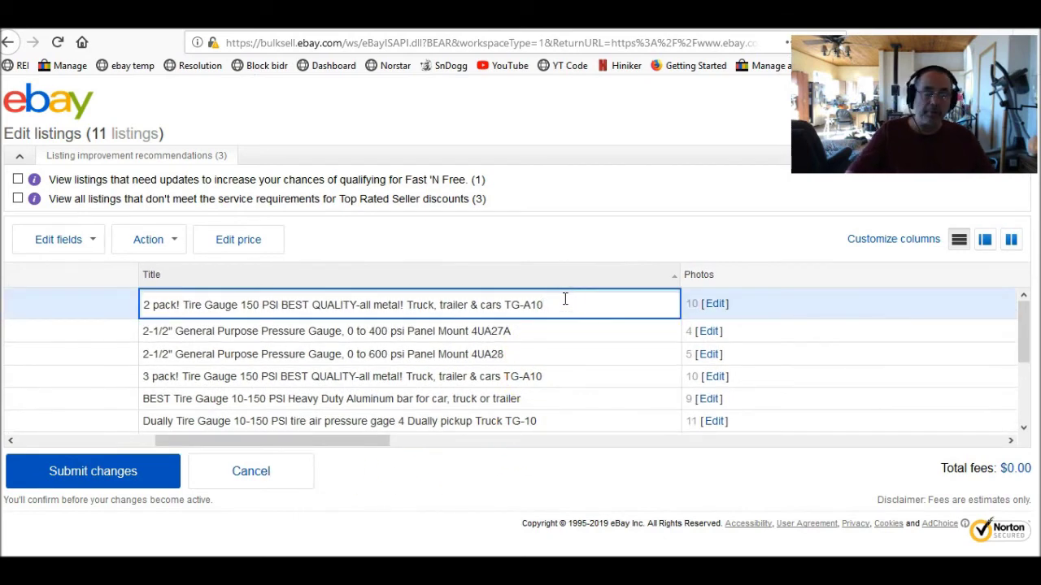
click(548, 333)
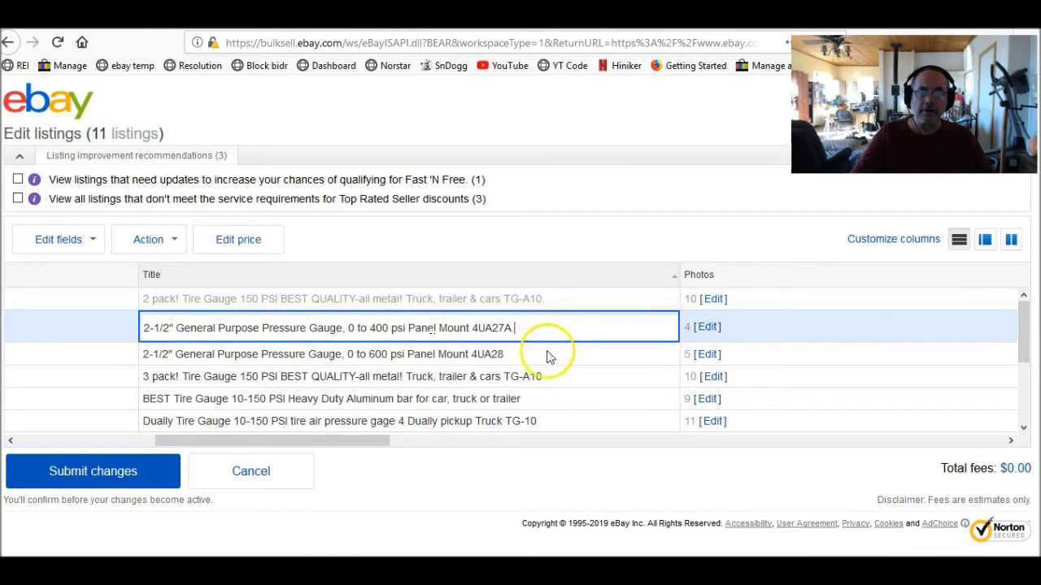
click(541, 362)
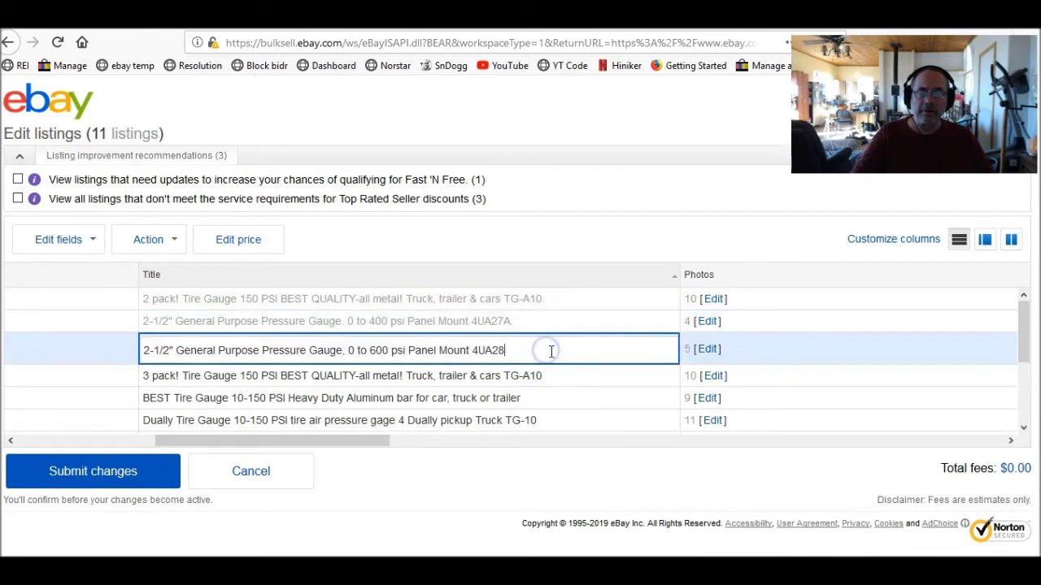
click(565, 375)
click(564, 398)
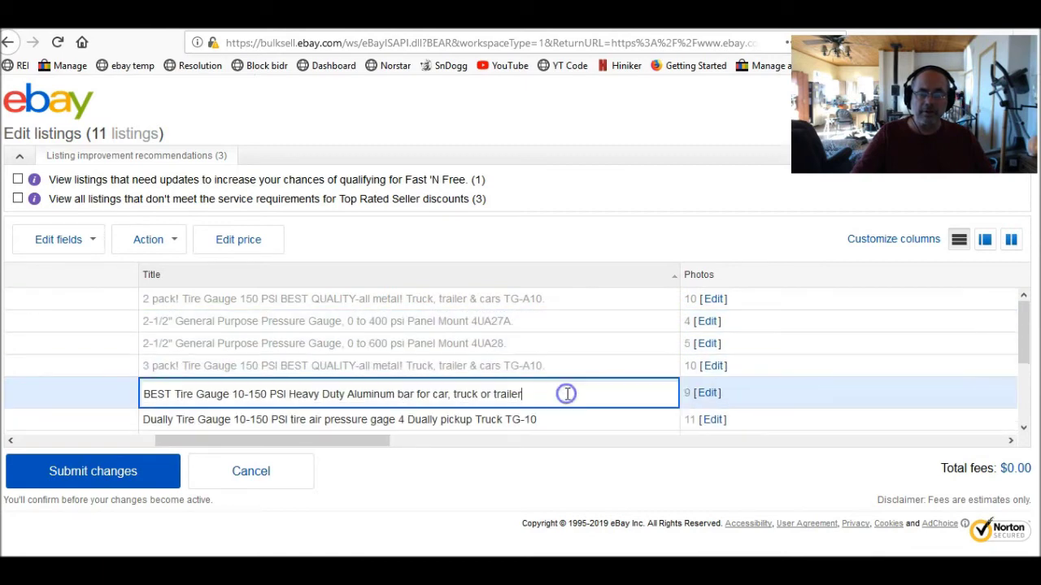
scroll(564, 395, down, 3)
Add a period to the Dually, Generator, Heavy Duty, Pencil style and 150 PSI gauge titles.
click(574, 314)
text(.)
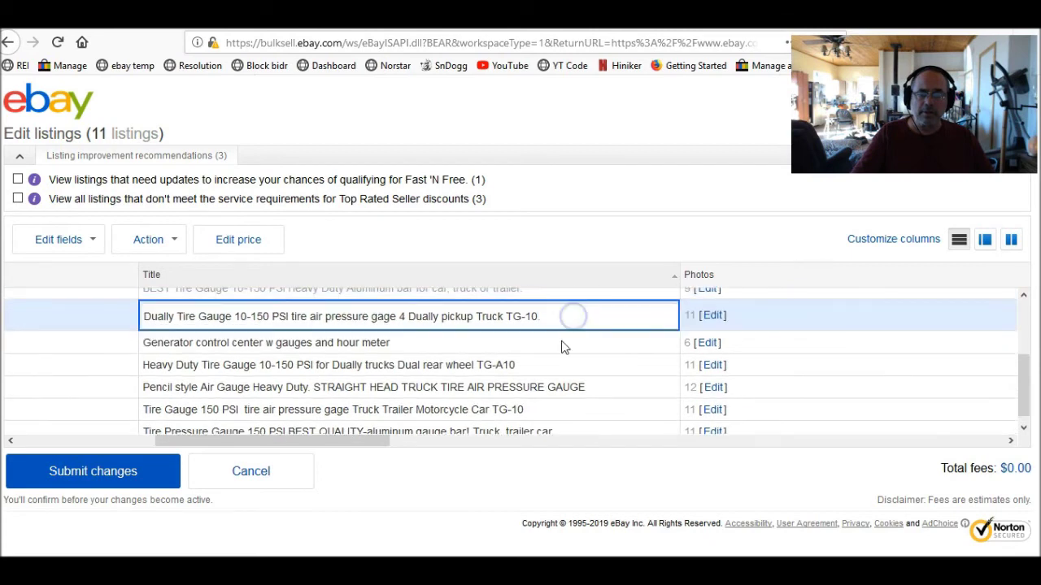
click(559, 342)
text(.)
click(559, 370)
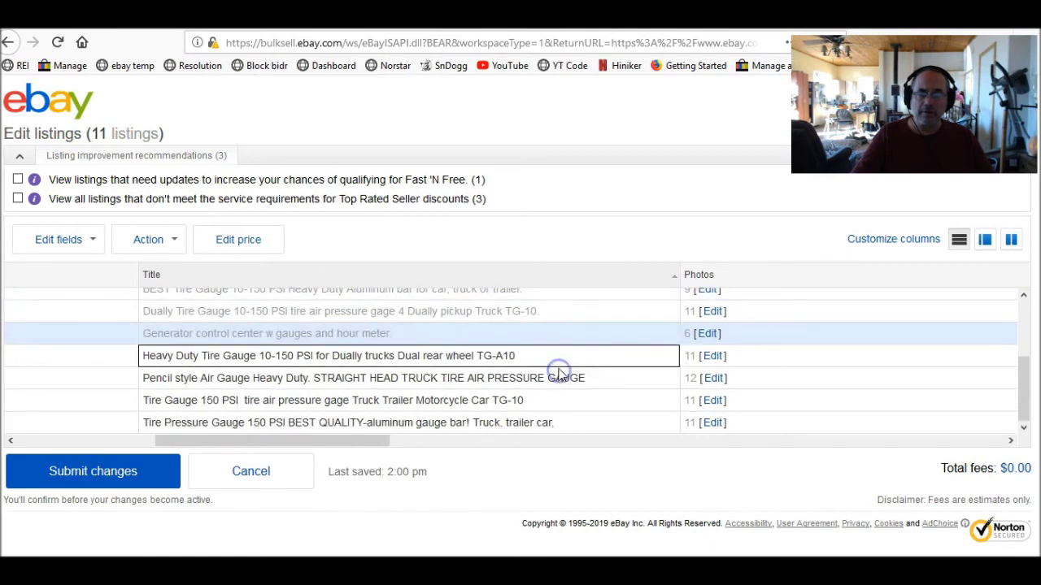
text(.)
click(599, 393)
text(.)
click(582, 415)
text(.)
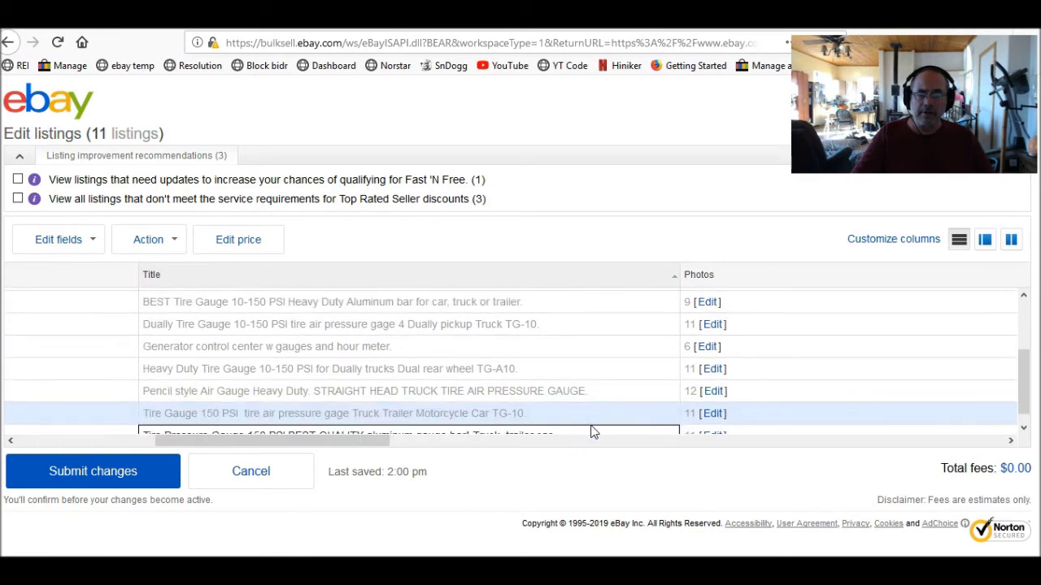
Finish the Tire Pressure Gauge title and submit the revised titles for confirmation.
click(595, 429)
click(595, 423)
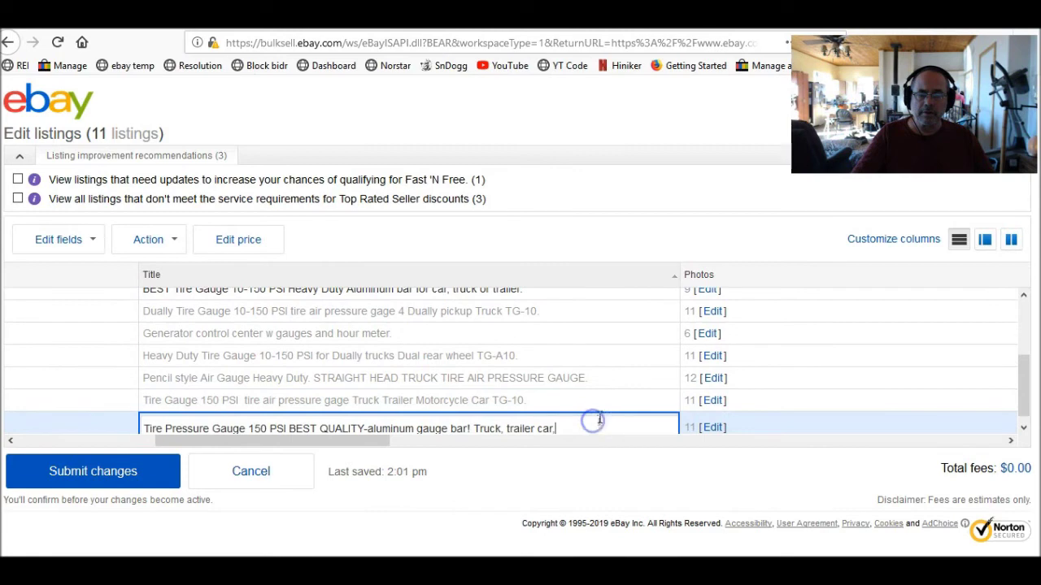
click(594, 426)
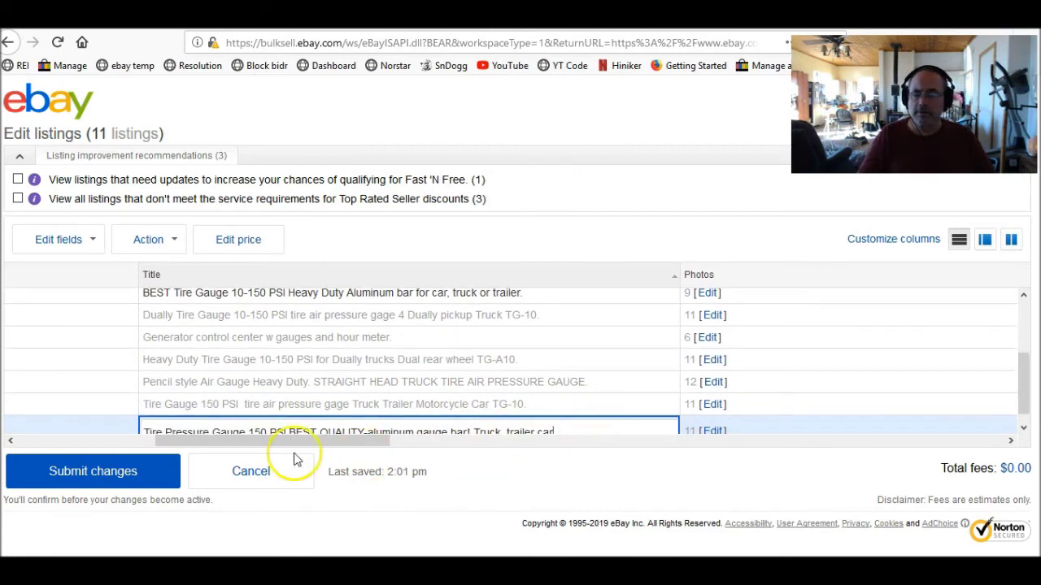
click(120, 478)
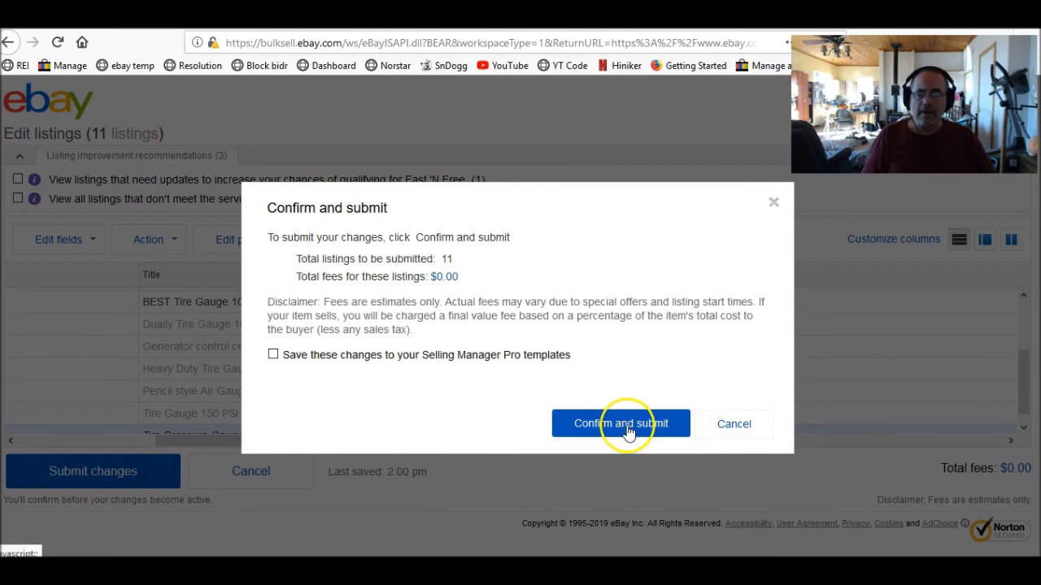
Confirm submitting the 11 listings with $0.00 fees and dismiss the success message.
click(627, 433)
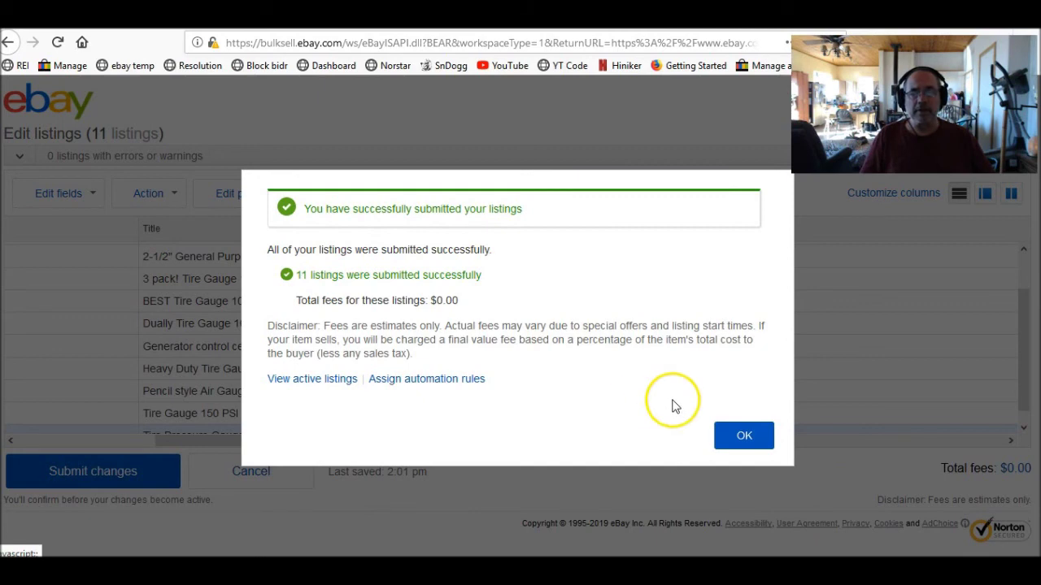
click(744, 439)
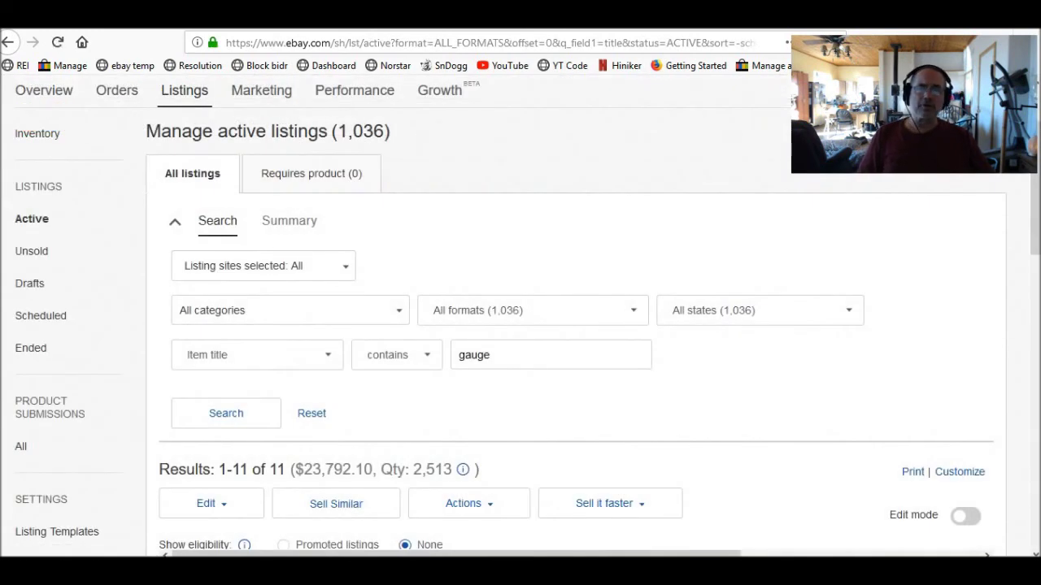
click(673, 424)
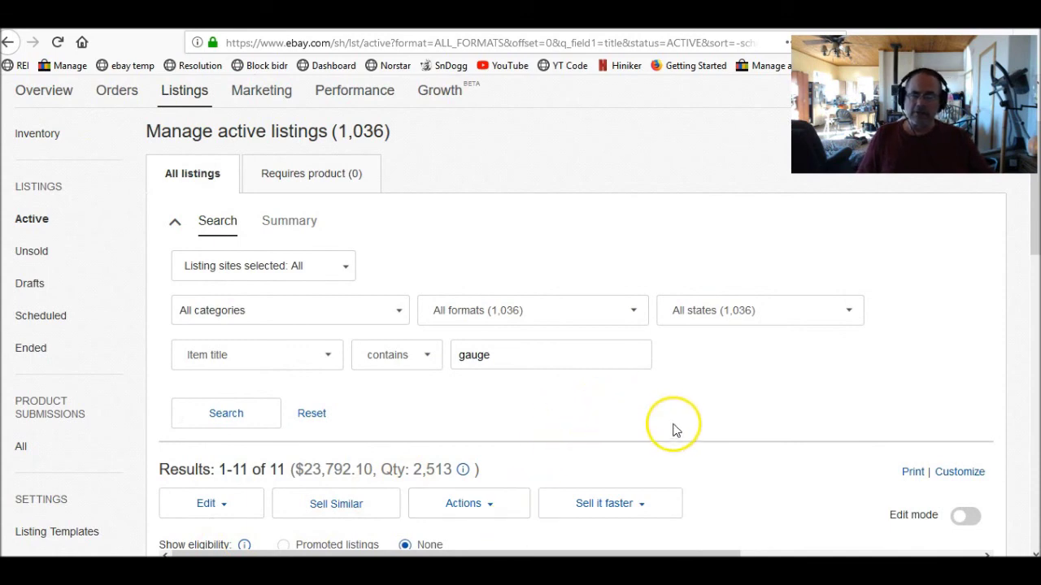